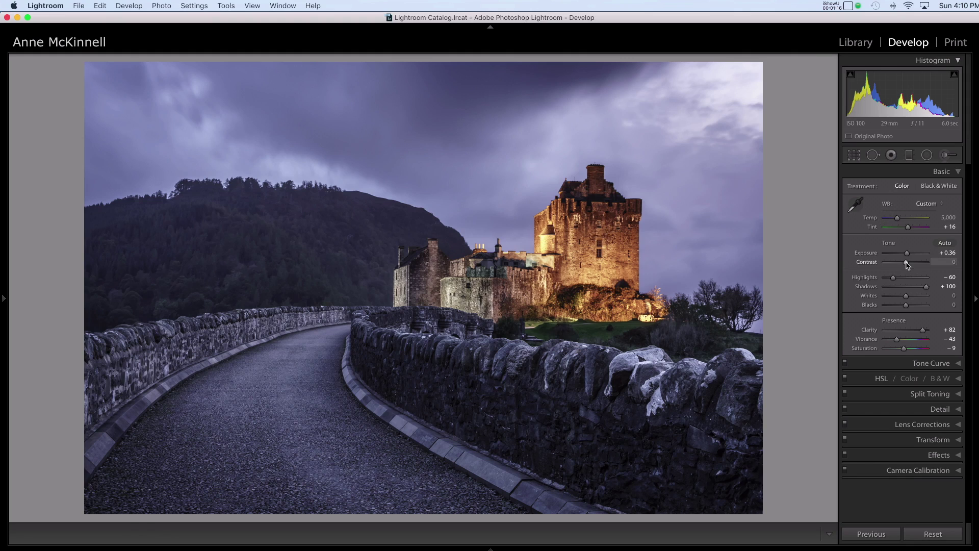
- Try raising and lowering the photo's overall Contrast, resetting it after each attempt
mouse_move(907, 265)
left_mouse_down()
mouse_move(922, 266)
mouse_move(910, 266)
left_mouse_up()
double_click(869, 263)
left_click_drag(908, 265, 879, 265)
double_click(885, 263)
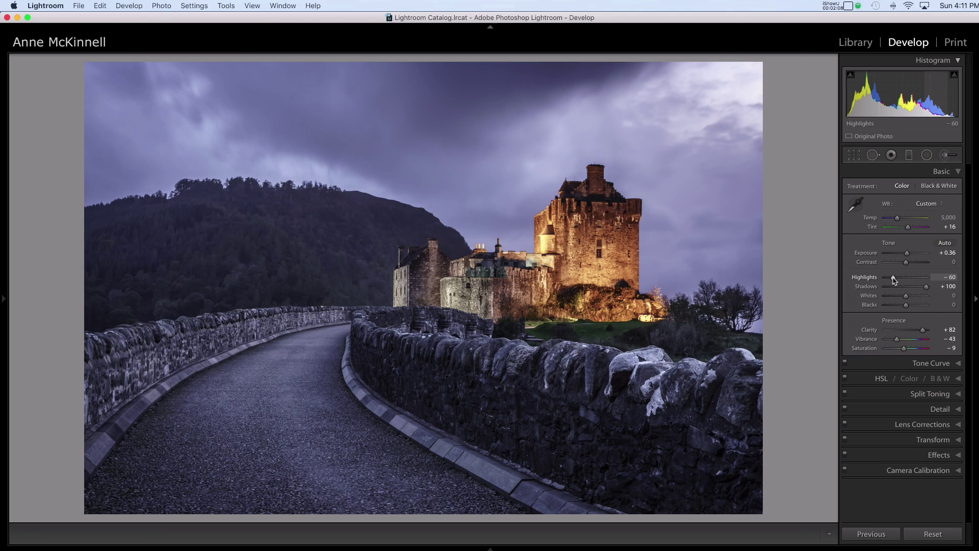
- Lower the photo's Highlights to −73 in the basic tone adjustments
left_click(894, 278)
mouse_move(893, 281)
left_mouse_down()
mouse_move(911, 279)
mouse_move(889, 283)
left_mouse_up()
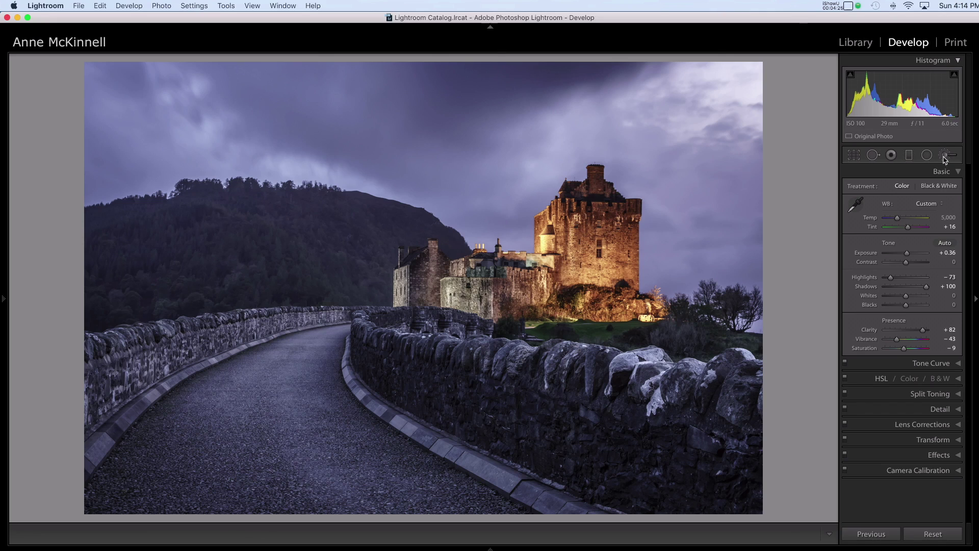
- Set up an Adjustment Brush for lightening with Exposure 0.88 and Feather 70
left_click(945, 155)
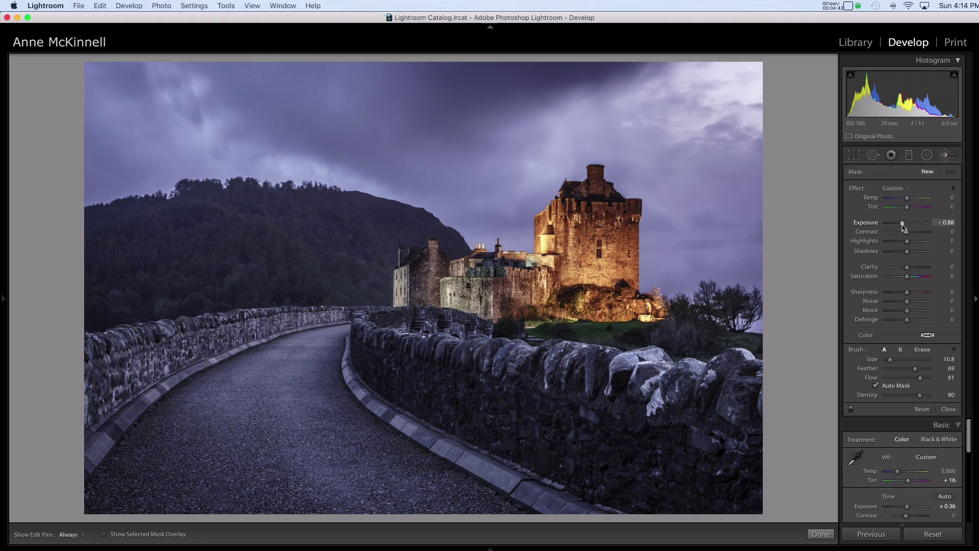
left_click_drag(903, 226, 913, 226)
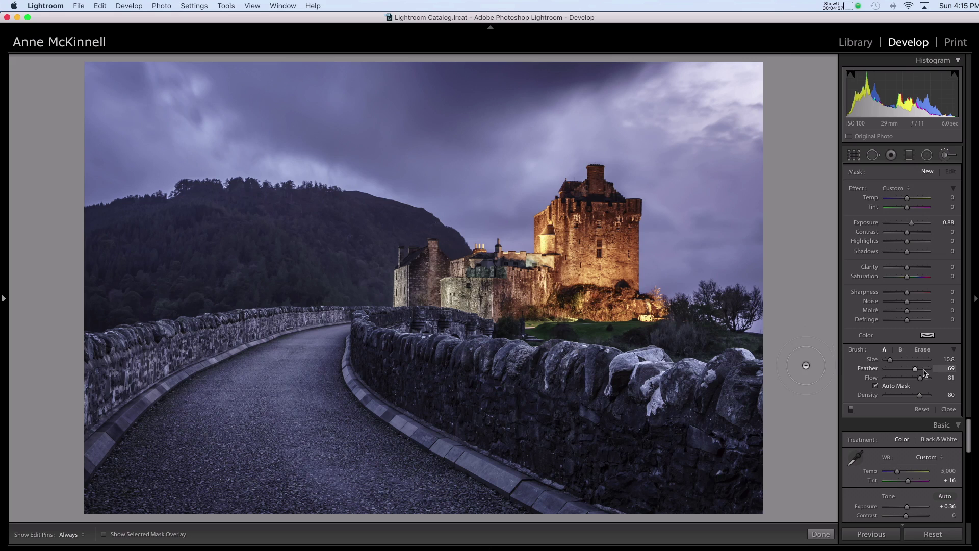
left_click_drag(915, 372, 928, 368)
left_click_drag(928, 369, 915, 372)
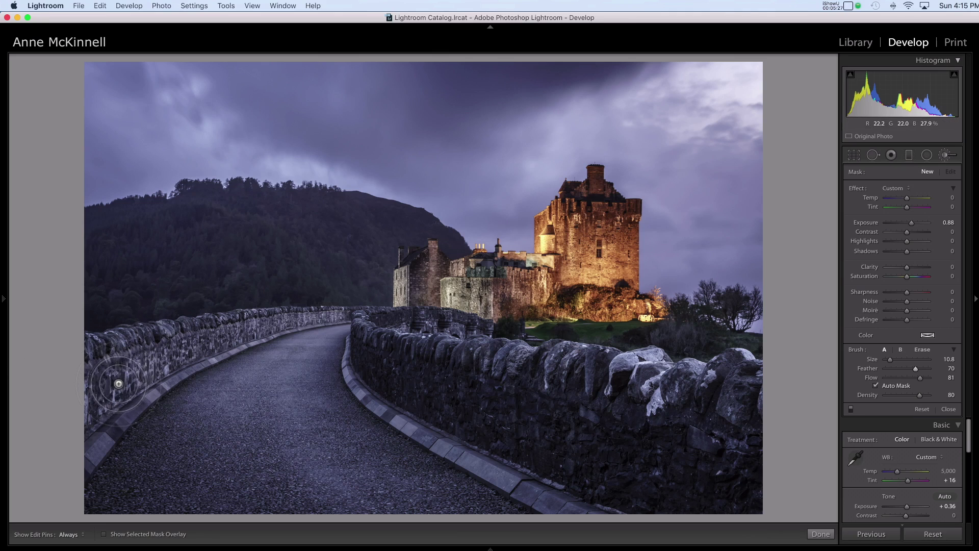
- Brush the lightening adjustment down the middle of the road toward the foreground
mouse_move(137, 372)
left_mouse_down()
mouse_move(98, 376)
mouse_move(109, 393)
left_mouse_up()
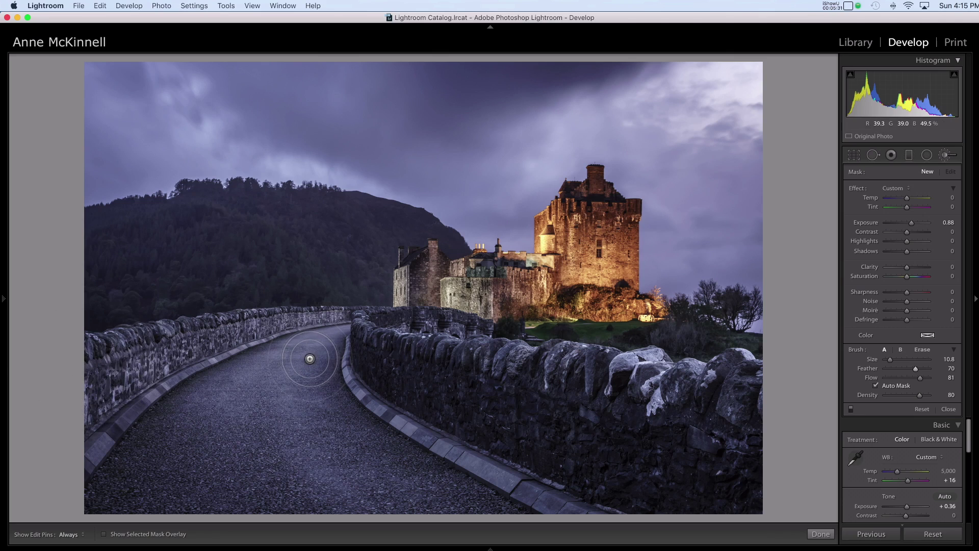
mouse_move(306, 365)
left_mouse_down()
mouse_move(306, 420)
mouse_move(334, 486)
mouse_move(282, 390)
mouse_move(301, 484)
mouse_move(260, 395)
mouse_move(256, 472)
mouse_move(216, 476)
mouse_move(225, 505)
mouse_move(264, 400)
left_mouse_up()
key("h")
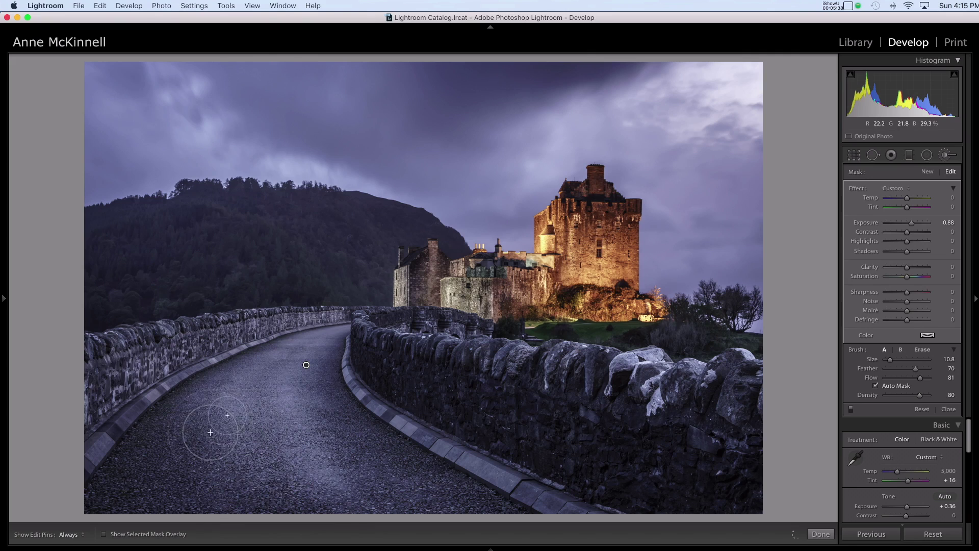
key("h")
mouse_move(255, 418)
left_mouse_down()
mouse_move(222, 493)
mouse_move(301, 490)
mouse_move(269, 500)
mouse_move(216, 496)
mouse_move(306, 478)
mouse_move(246, 392)
left_mouse_up()
key("h")
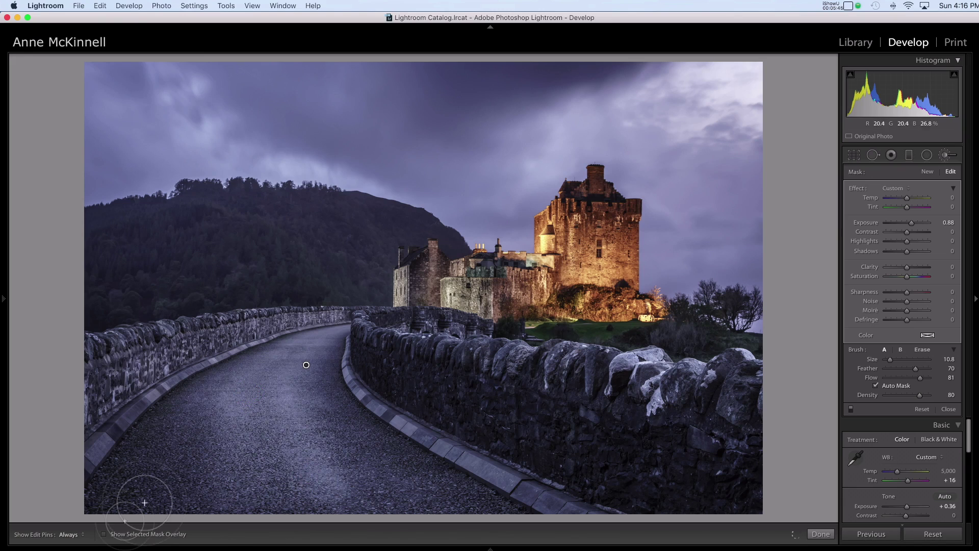
- Check the painted area with the mask overlay, hide the overlay again, and brush more of the road toward its left edge
left_click(104, 534)
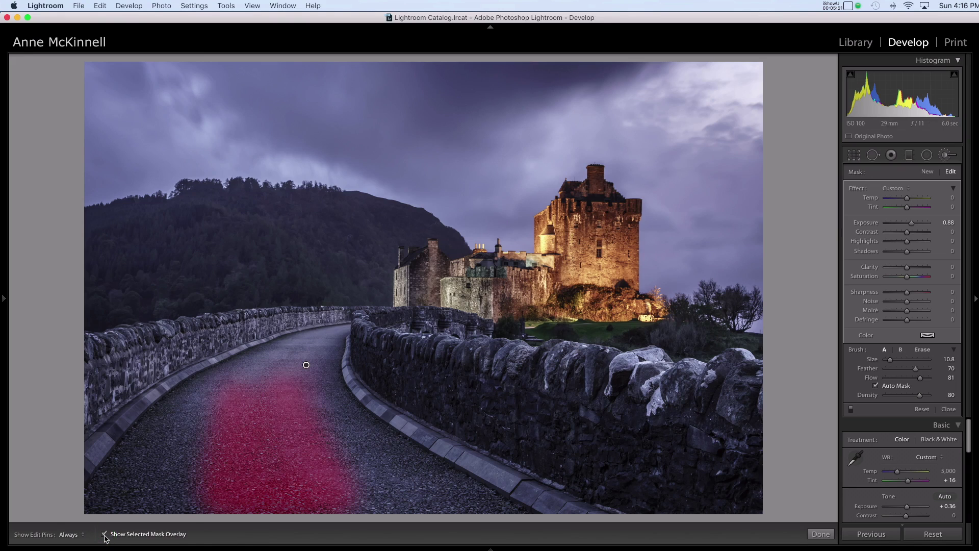
left_click(104, 534)
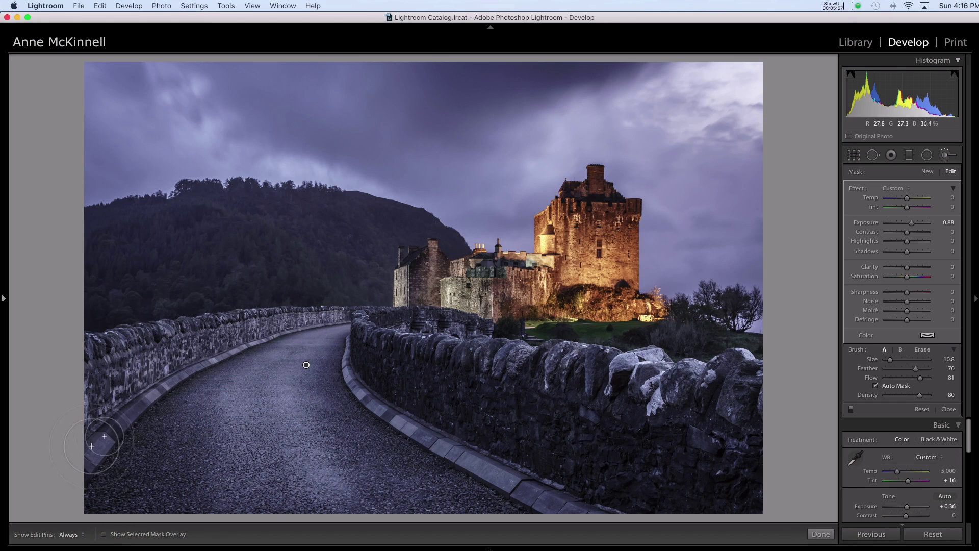
mouse_move(269, 383)
left_mouse_down()
mouse_move(334, 335)
mouse_move(255, 390)
mouse_move(314, 318)
mouse_move(205, 338)
mouse_move(108, 392)
mouse_move(79, 429)
mouse_move(123, 371)
mouse_move(190, 401)
left_mouse_up()
key("h")
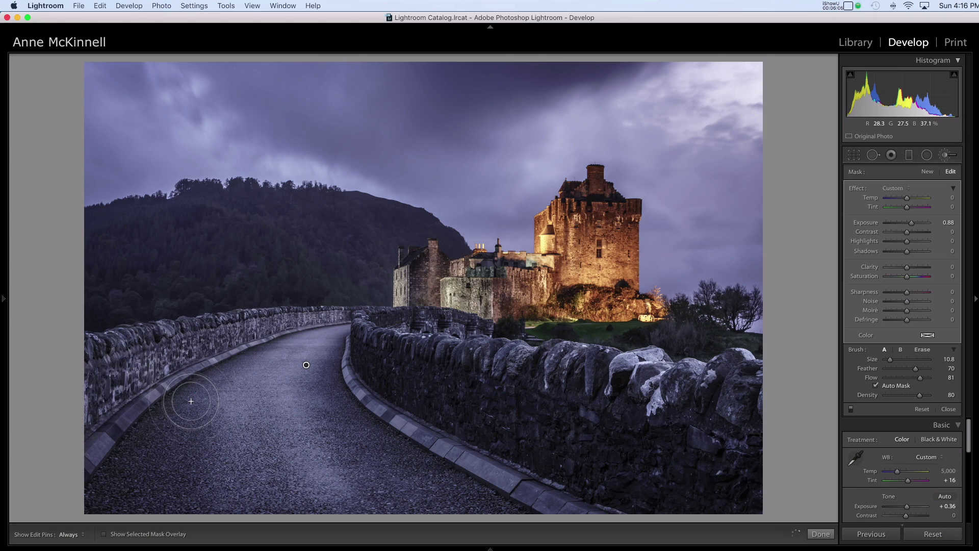
left_click(851, 48)
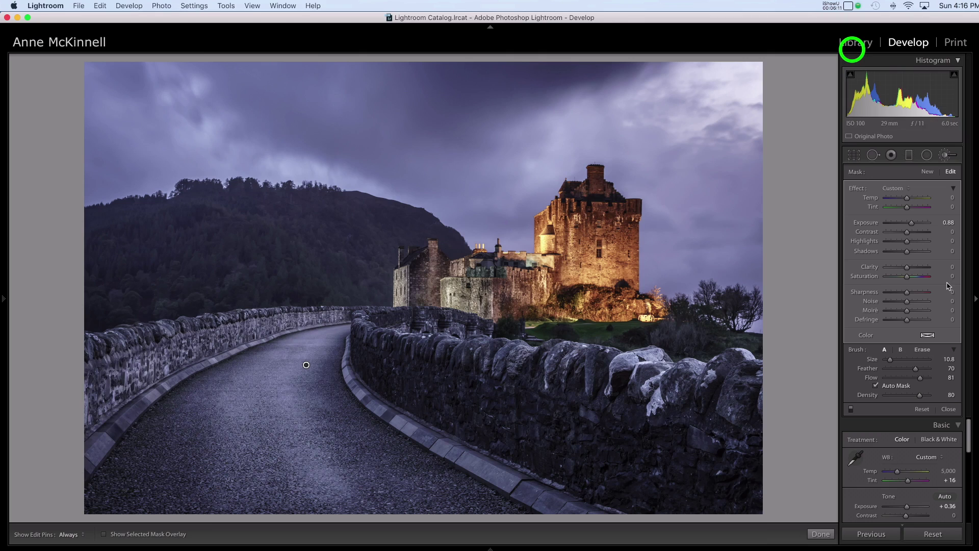
- Create a new brush mask with Exposure −0.68 and paint it over the dark hillside behind the castle
left_click(928, 172)
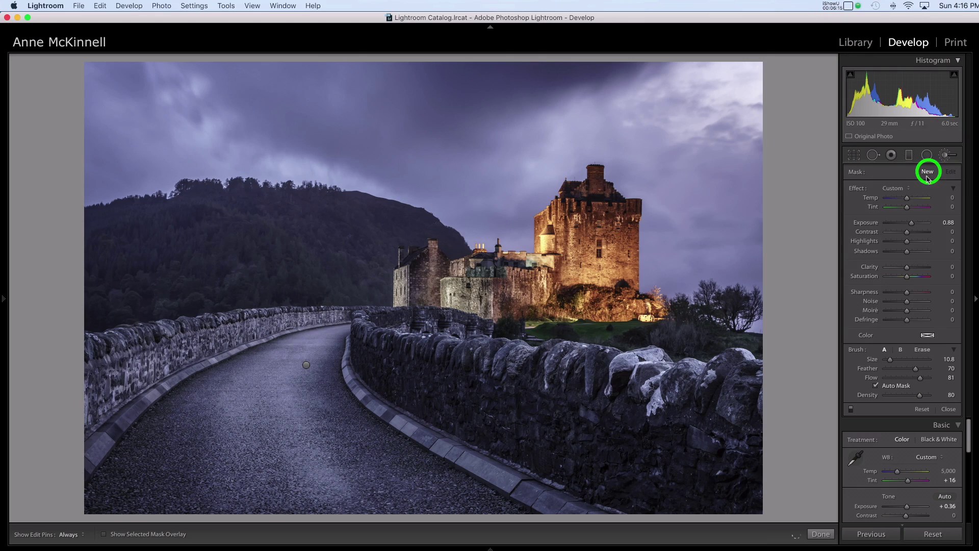
left_click_drag(912, 226, 905, 227)
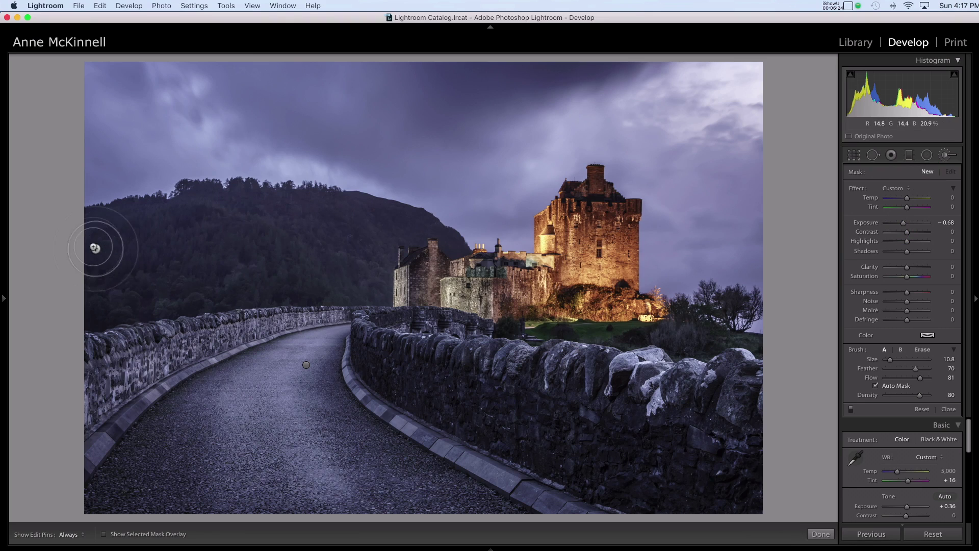
left_click(121, 238)
mouse_move(121, 238)
left_mouse_down()
mouse_move(308, 219)
mouse_move(395, 231)
mouse_move(219, 235)
mouse_move(112, 262)
mouse_move(72, 294)
mouse_move(374, 266)
mouse_move(303, 257)
mouse_move(350, 258)
left_mouse_up()
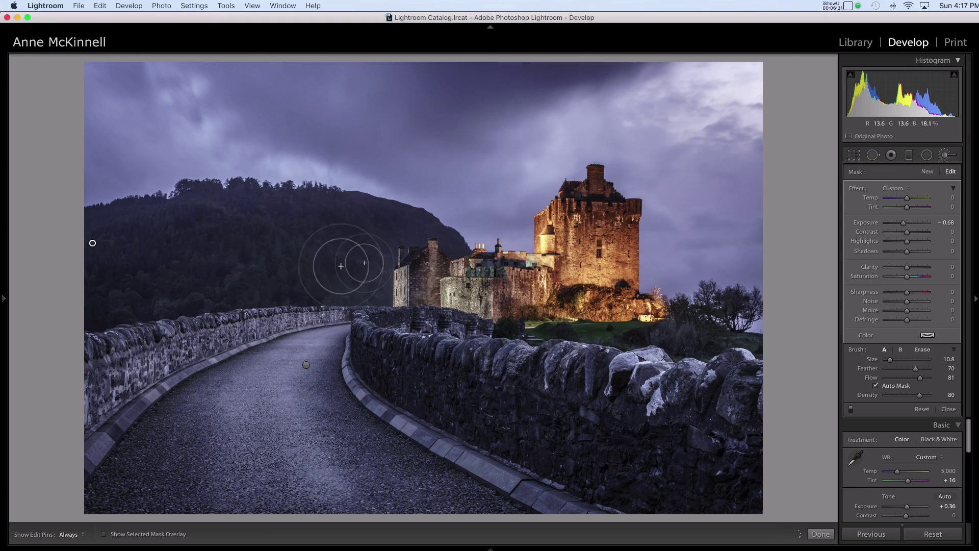
mouse_move(356, 220)
left_mouse_down()
mouse_move(428, 232)
mouse_move(374, 278)
mouse_move(411, 282)
mouse_move(314, 268)
left_mouse_up()
key("h")
key("h")
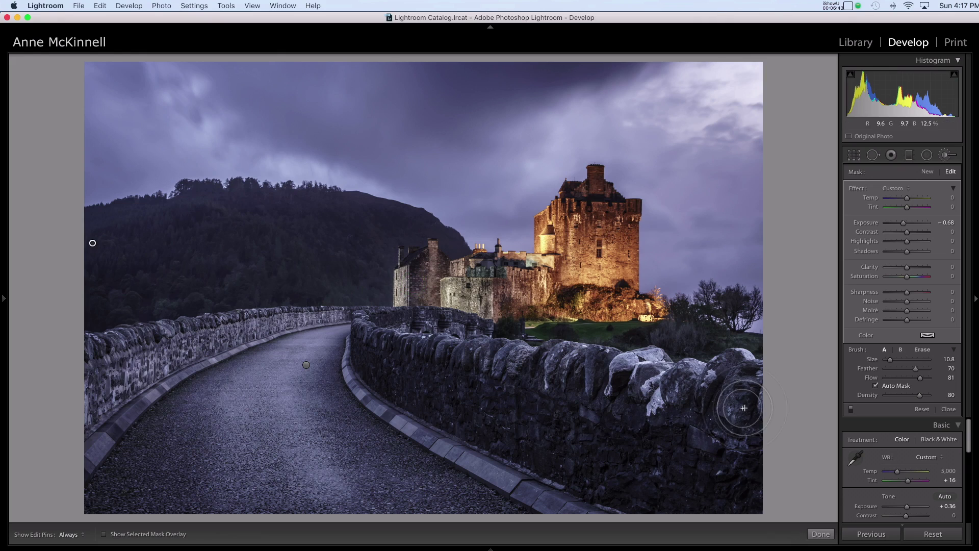
- Switch the brush adjustments off and on again to compare the photo before and after
left_click(850, 409)
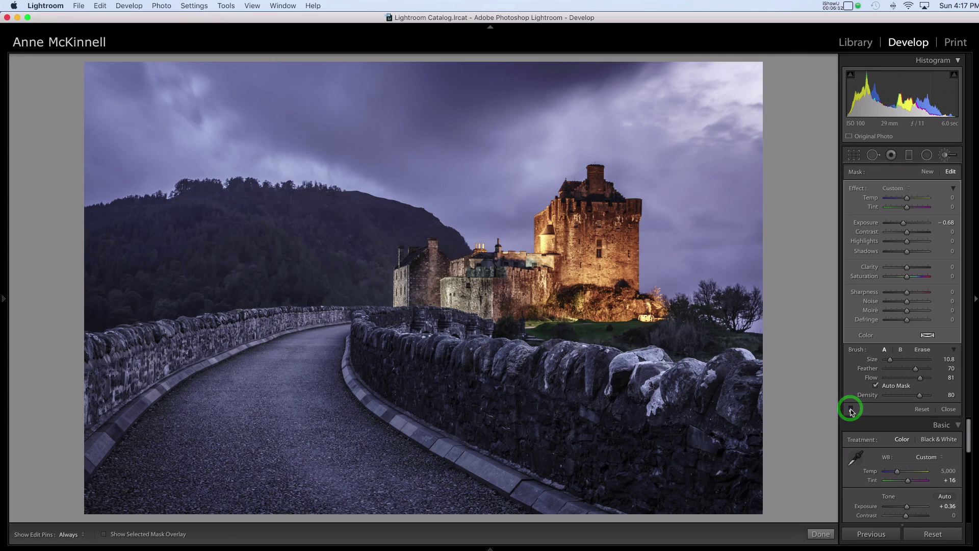
left_click(850, 409)
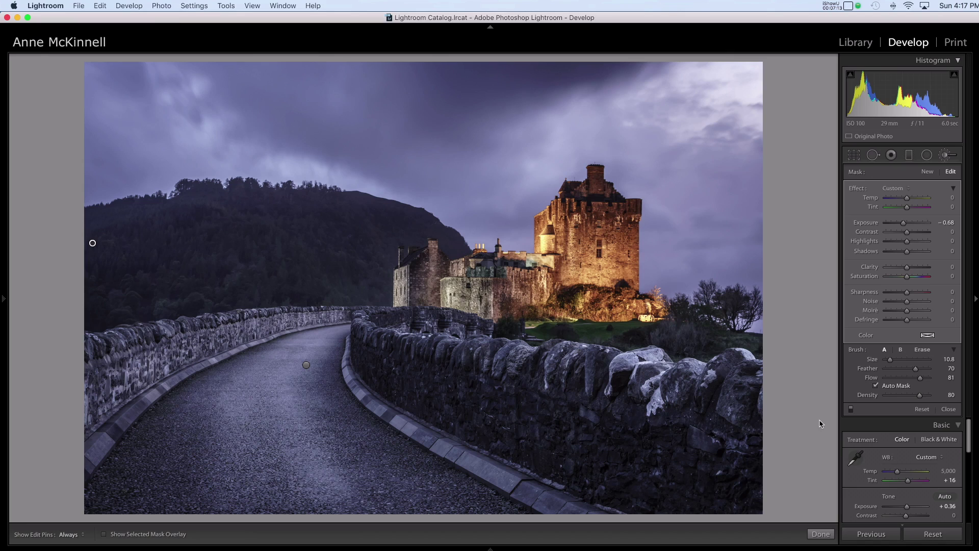
- Show the filmstrip in the Library module and create a virtual copy of the selected castle photo
left_click(855, 42)
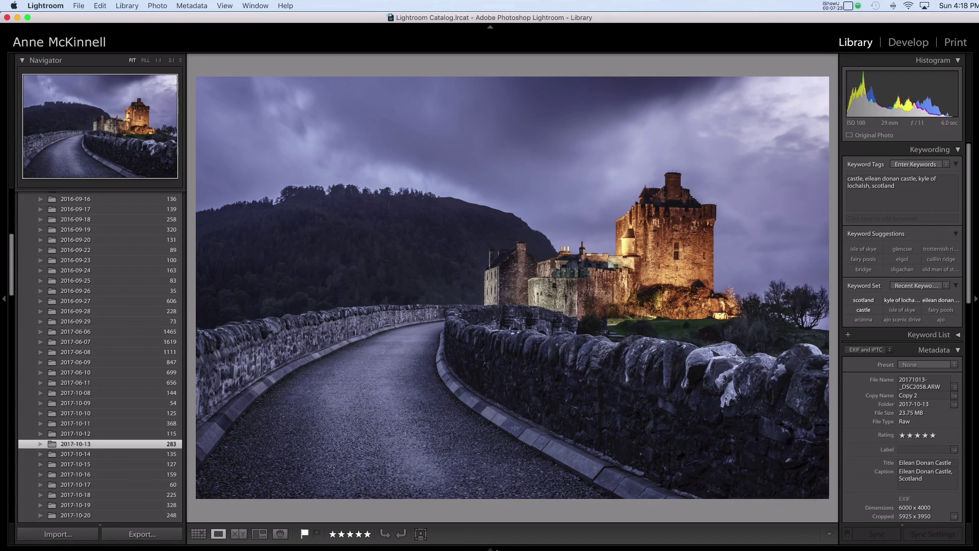
left_click(490, 548)
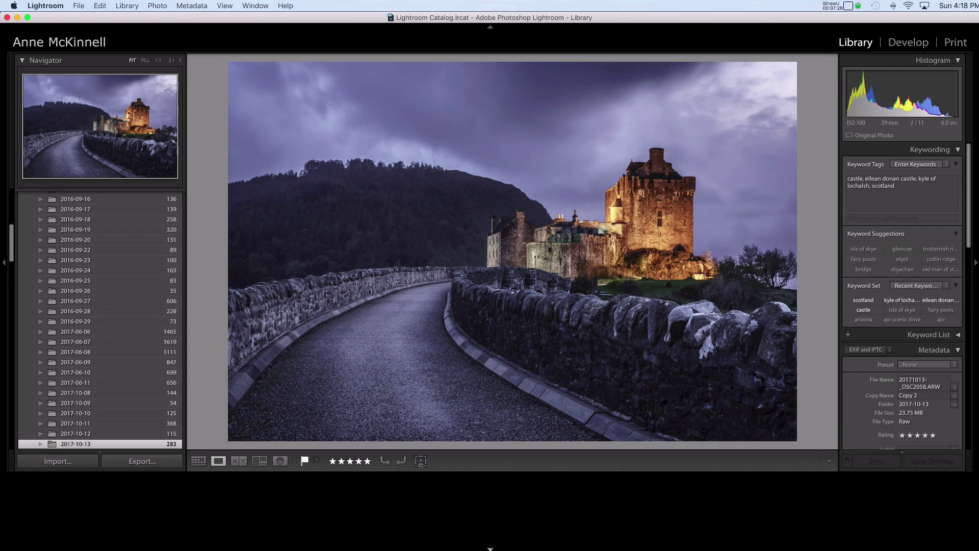
left_click(490, 548)
left_click(489, 548)
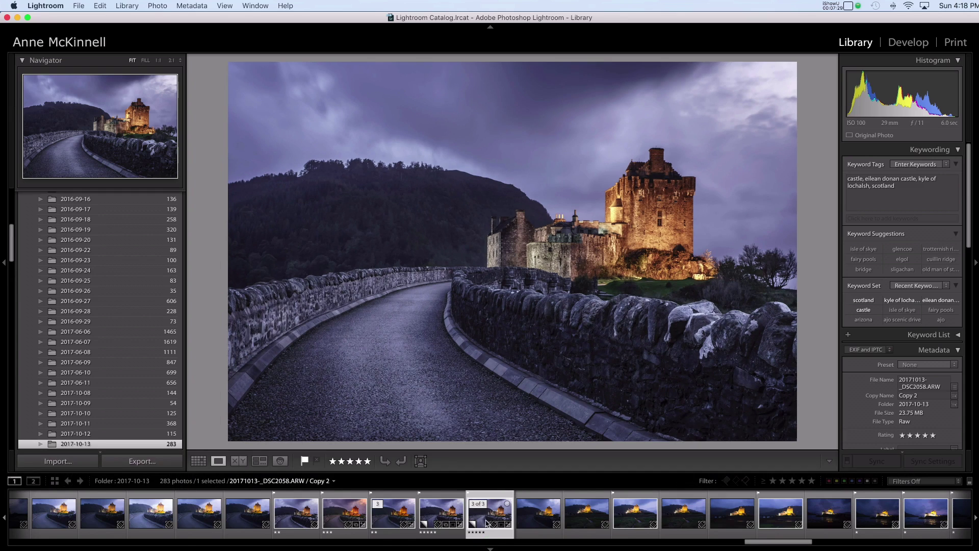
right_click(484, 517)
left_click(529, 455)
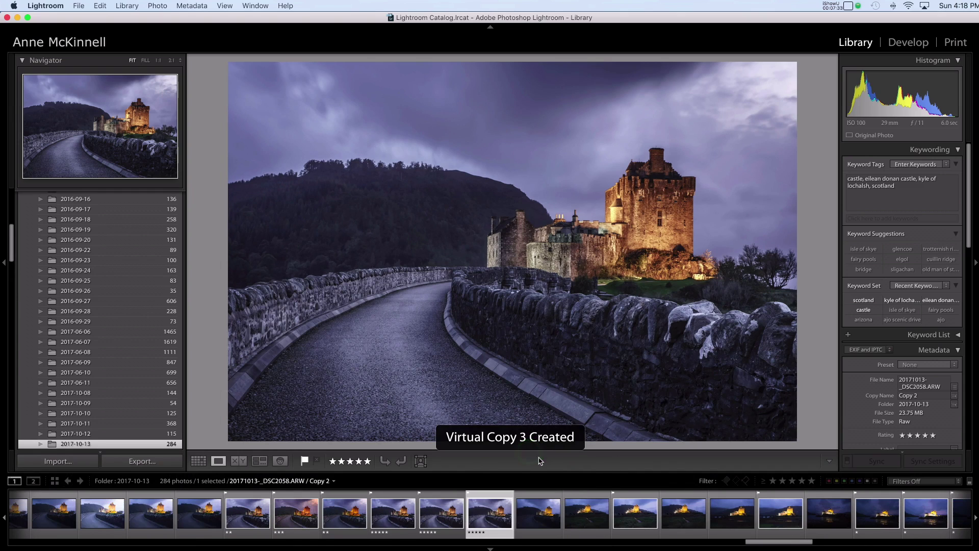
- Delete the road and hillside brush adjustments from the virtual copy in the Develop module
left_click(908, 42)
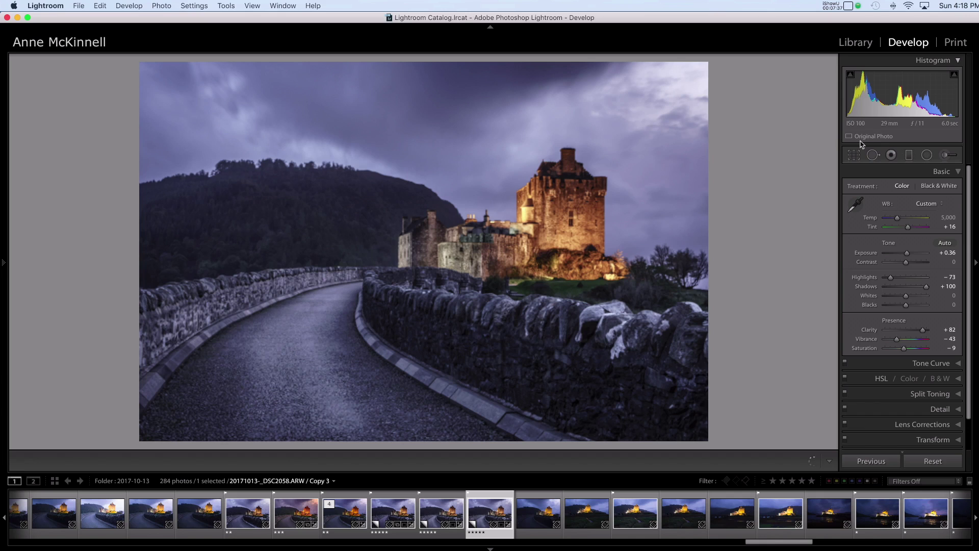
left_click(945, 156)
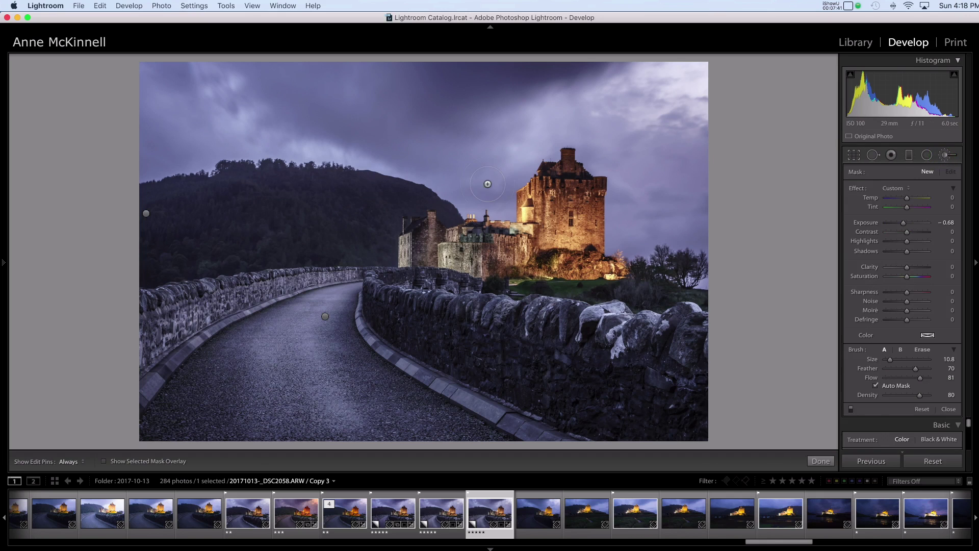
left_click(325, 316)
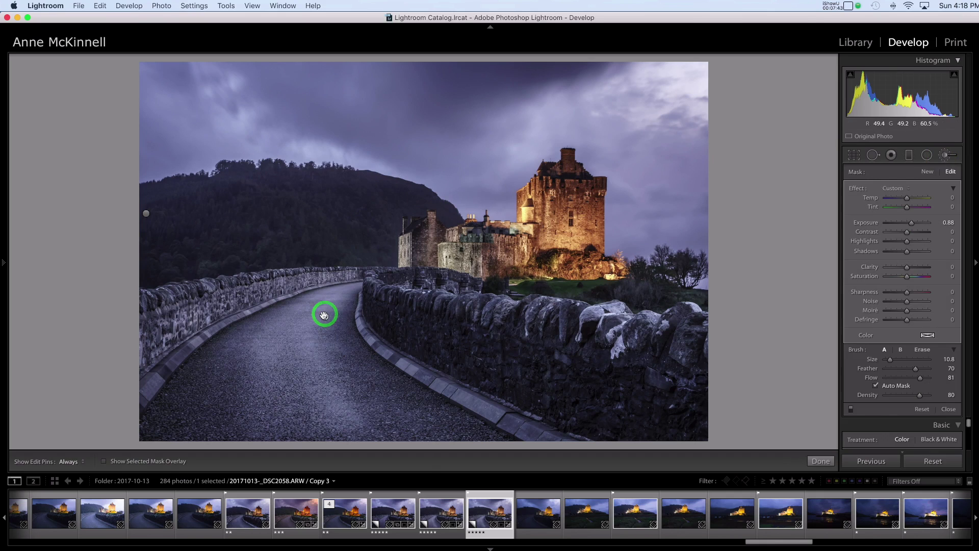
left_click(146, 213)
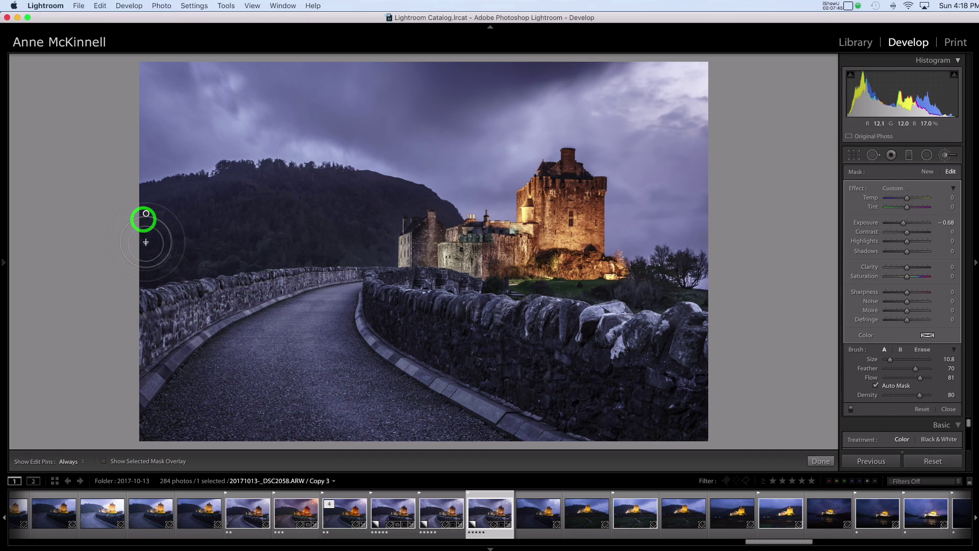
key("Return")
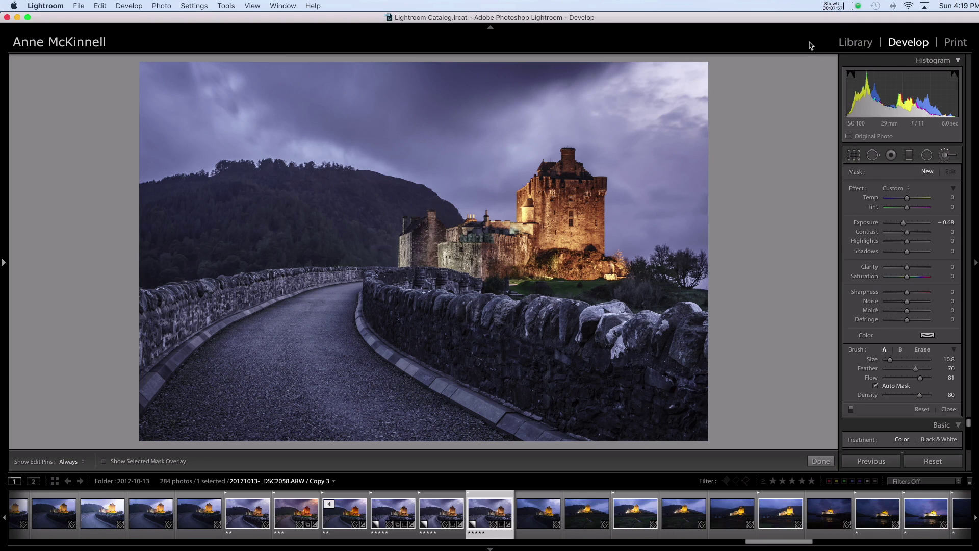
- Send the virtual copy to Luminar 2018 as a 16-bit TIFF copy with Lightroom adjustments
left_click(162, 7)
mouse_move(214, 59)
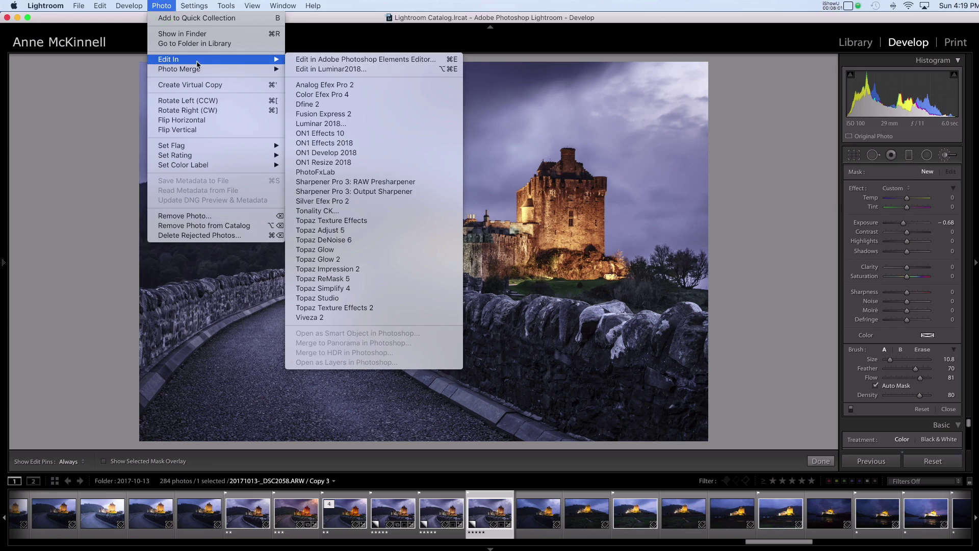
left_click(352, 70)
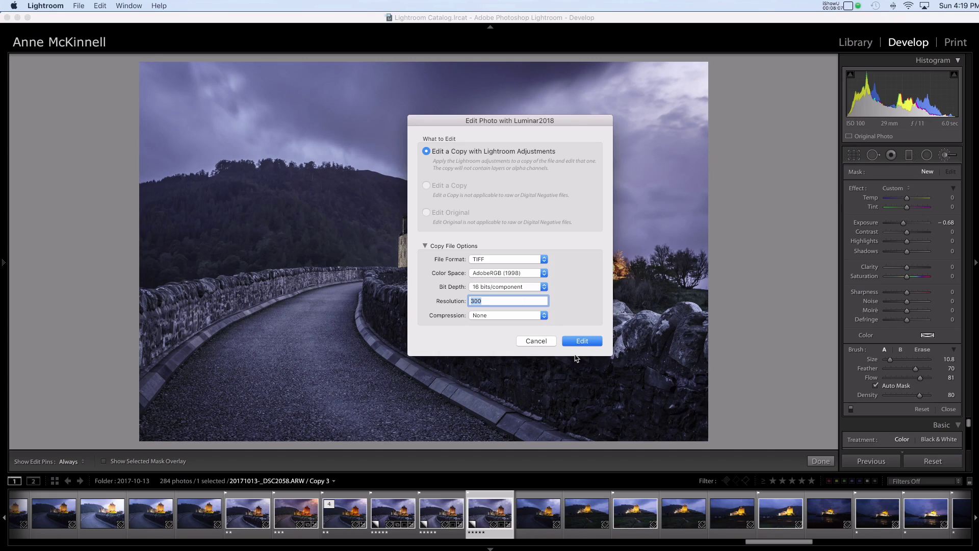
left_click(582, 341)
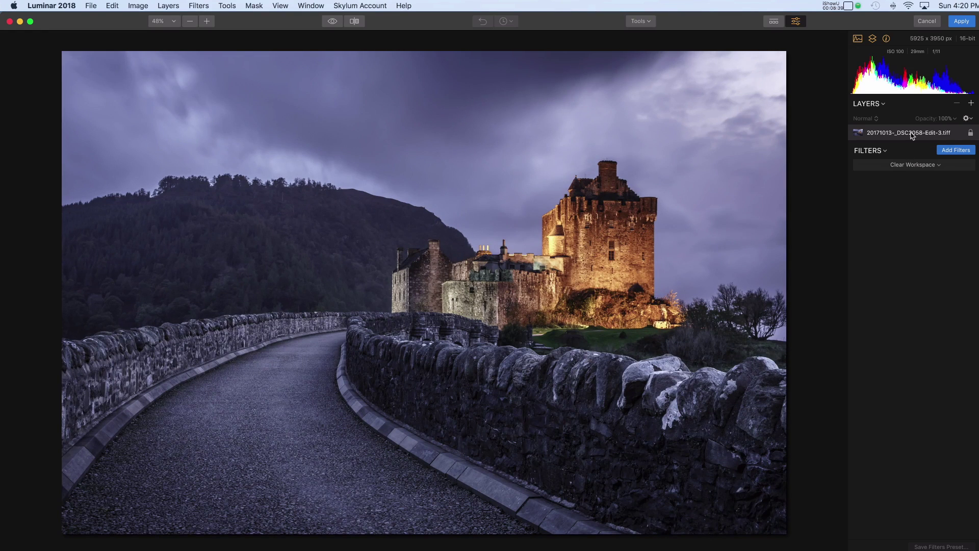
- Add the Dodge & Burn filter to the photo and start painting with the Lighten brush
left_click(948, 150)
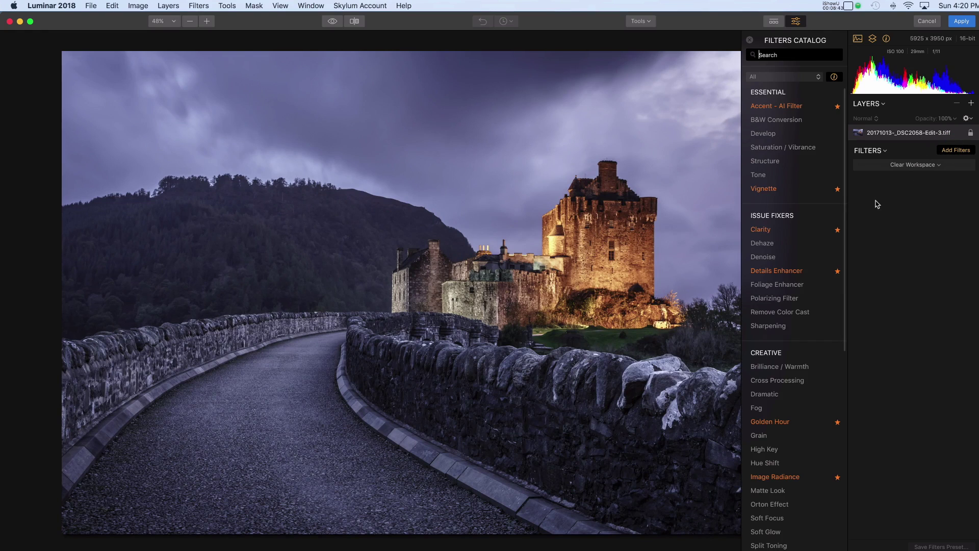
mouse_move(844, 242)
mouse_move(844, 244)
left_mouse_down()
mouse_move(848, 365)
mouse_move(814, 405)
left_mouse_up()
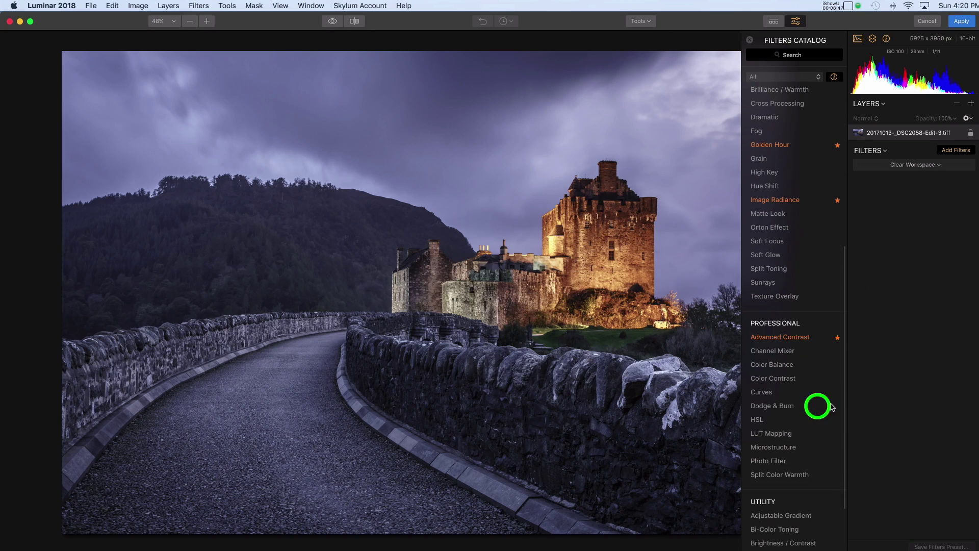
left_click(782, 405)
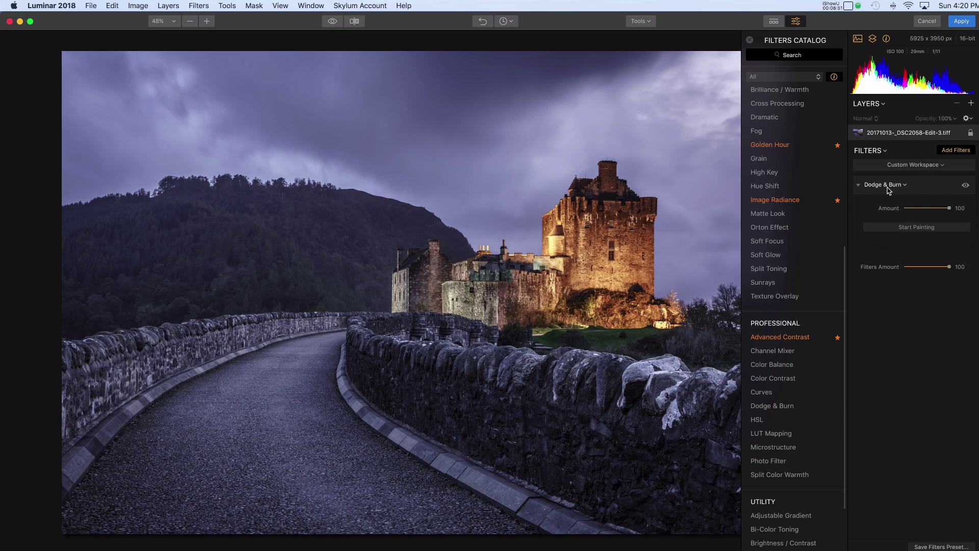
left_click(911, 230)
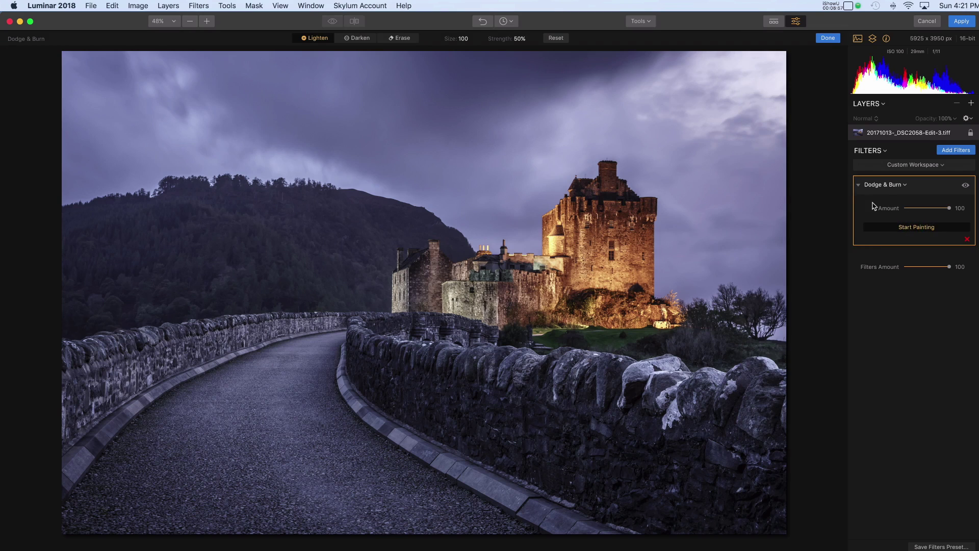
left_click(316, 38)
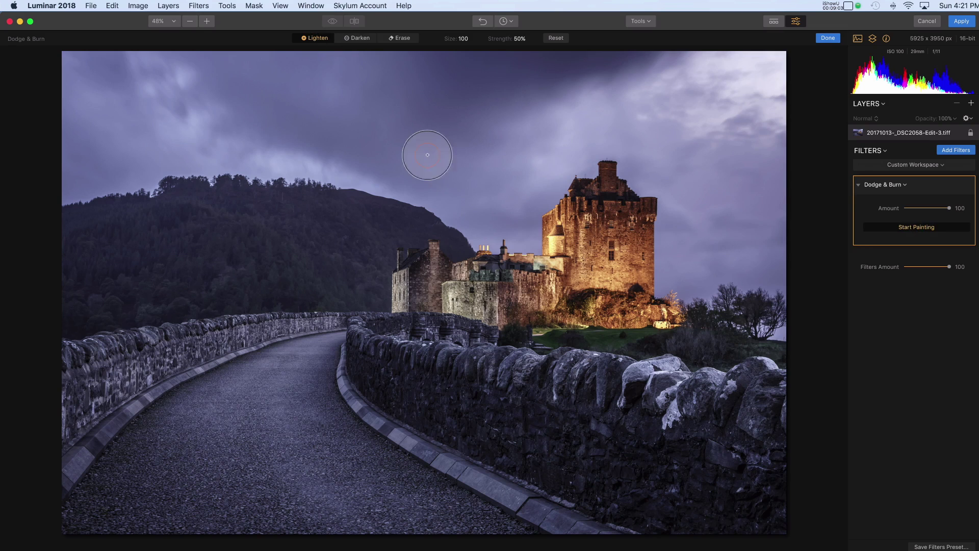
- Set the Lighten brush size to 90
left_click(324, 290)
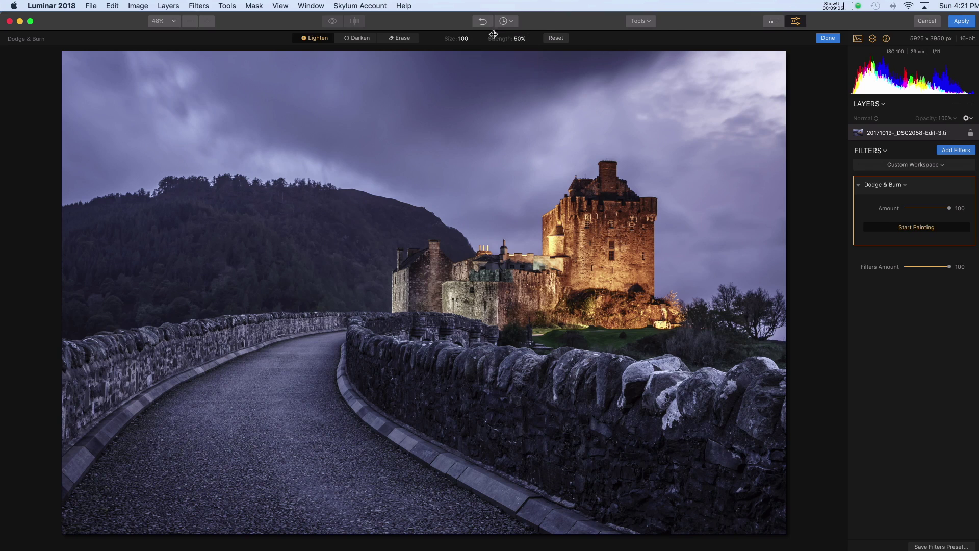
left_click(467, 39)
left_click_drag(475, 50, 470, 48)
left_click_drag(470, 48, 483, 48)
left_click(469, 41)
left_click_drag(472, 50, 472, 56)
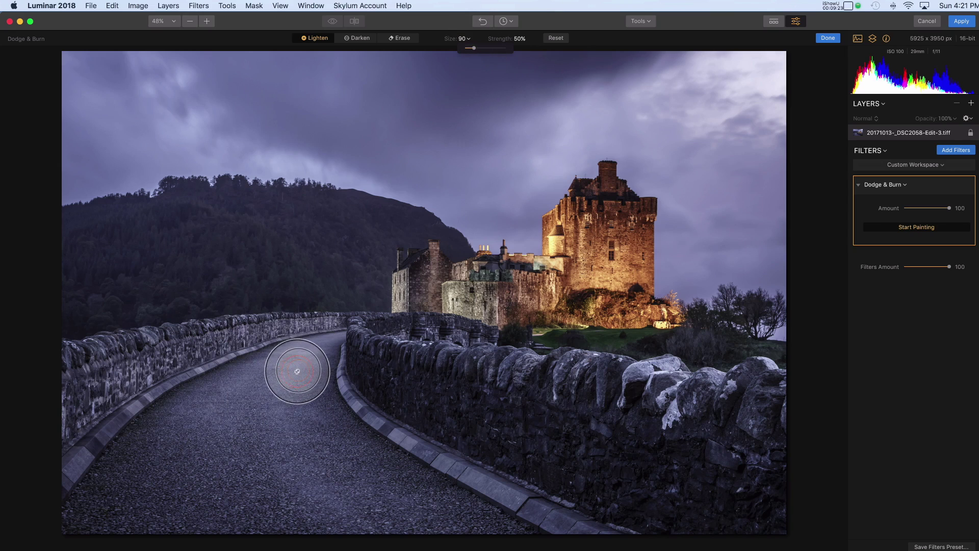
- Lighten the road from its far bend to the foreground, and the stone wall along its left side
mouse_move(301, 378)
left_mouse_down()
mouse_move(299, 431)
mouse_move(323, 497)
mouse_move(345, 514)
mouse_move(293, 402)
mouse_move(296, 365)
mouse_move(295, 407)
mouse_move(330, 517)
mouse_move(270, 393)
mouse_move(257, 490)
mouse_move(270, 525)
mouse_move(244, 381)
mouse_move(174, 525)
mouse_move(244, 398)
mouse_move(192, 512)
mouse_move(226, 468)
mouse_move(229, 482)
mouse_move(324, 509)
mouse_move(222, 512)
mouse_move(408, 518)
mouse_move(313, 524)
left_mouse_up()
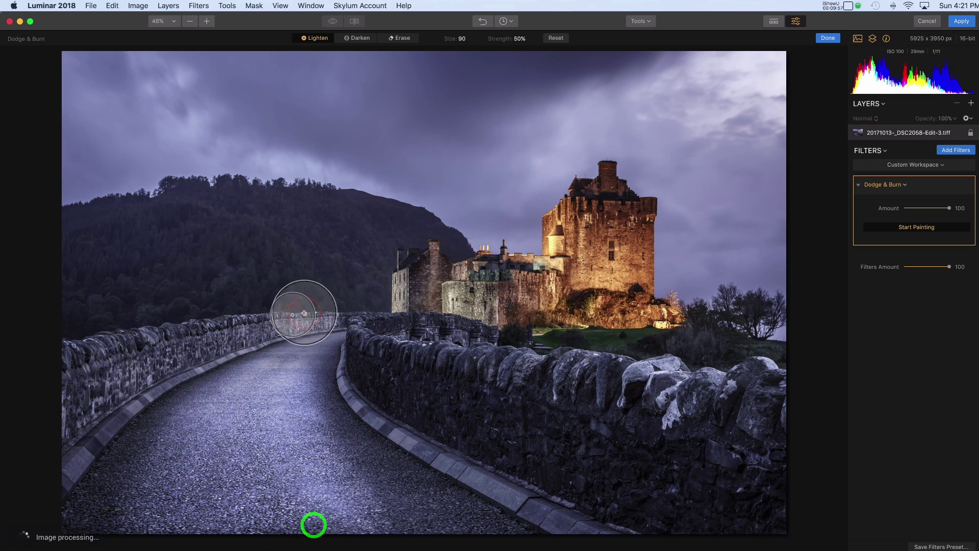
mouse_move(298, 355)
left_mouse_down()
mouse_move(319, 354)
mouse_move(311, 336)
left_mouse_up()
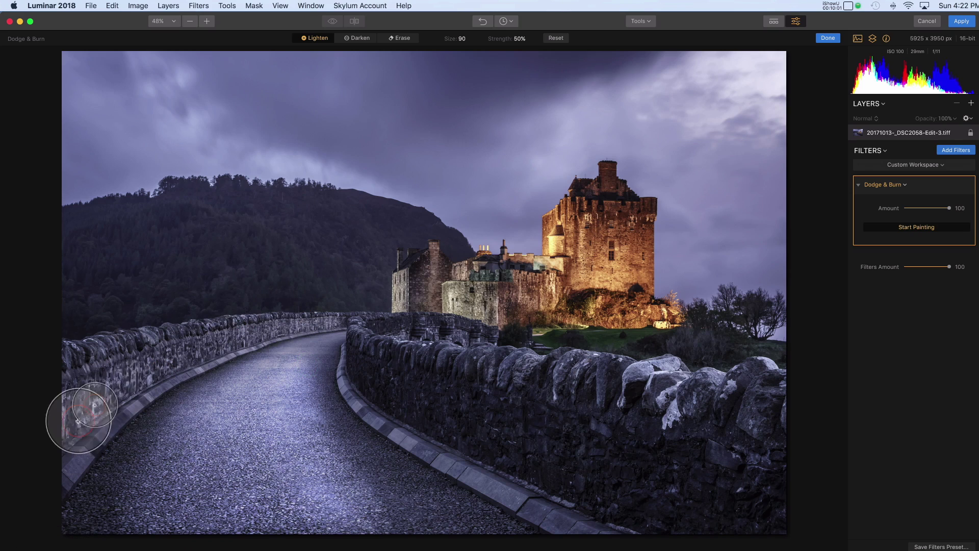
mouse_move(72, 424)
left_mouse_down()
mouse_move(131, 378)
mouse_move(208, 343)
mouse_move(301, 325)
left_mouse_up()
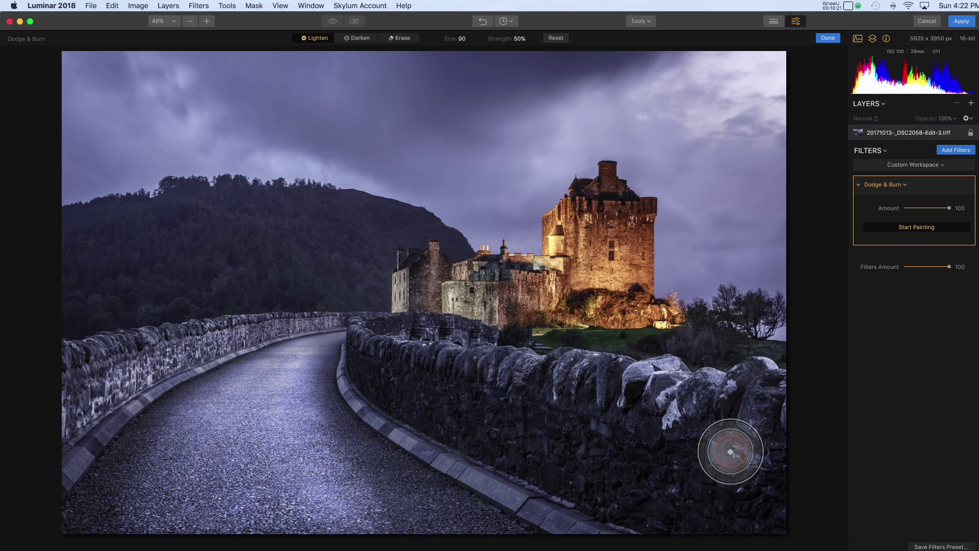
- Paint over the hillside and the low castle buildings beside it with the Darken brush at size 100
left_click(357, 37)
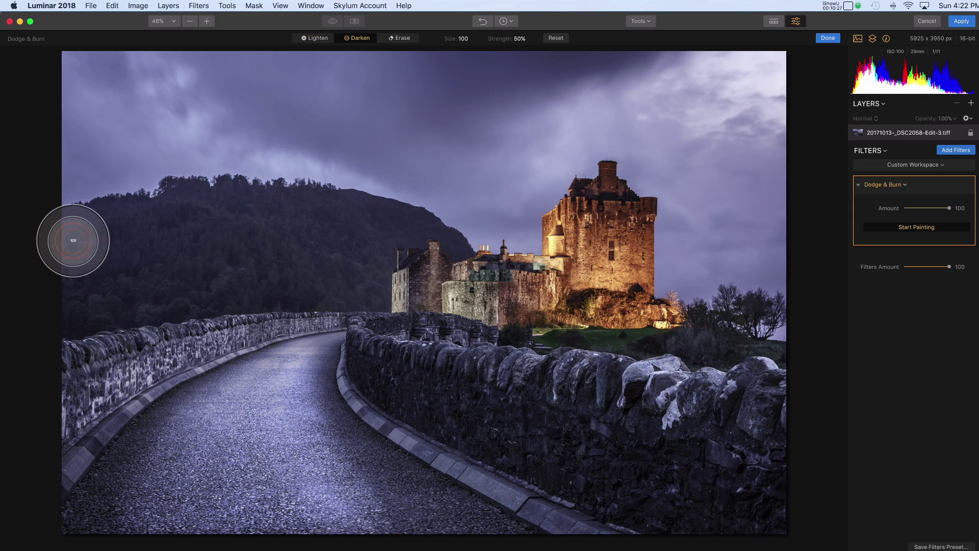
mouse_move(128, 225)
left_mouse_down()
mouse_move(279, 214)
mouse_move(348, 224)
mouse_move(148, 235)
mouse_move(110, 257)
mouse_move(218, 261)
mouse_move(45, 299)
mouse_move(170, 288)
mouse_move(119, 302)
mouse_move(294, 266)
mouse_move(364, 268)
mouse_move(246, 272)
mouse_move(406, 231)
mouse_move(409, 247)
mouse_move(350, 245)
mouse_move(360, 278)
left_mouse_up()
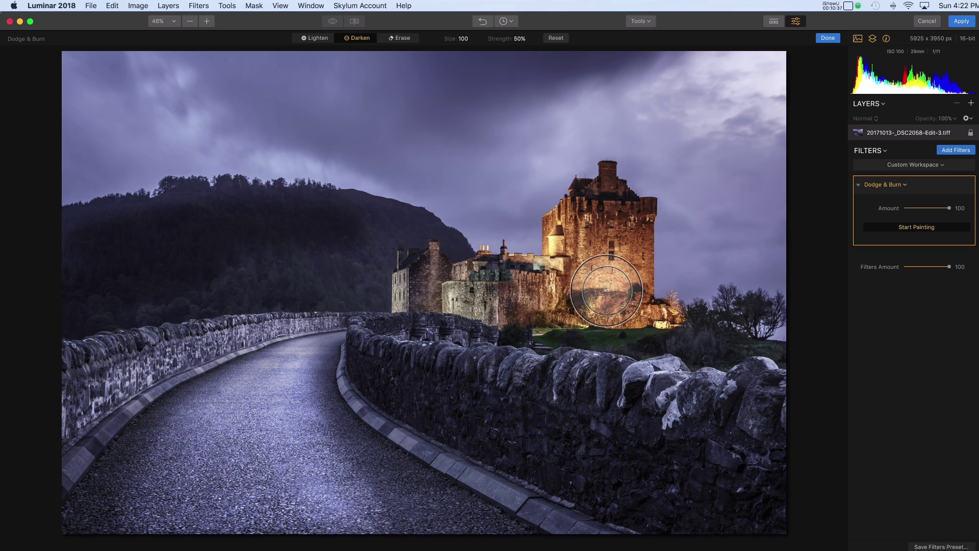
mouse_move(265, 273)
left_mouse_down()
mouse_move(333, 275)
mouse_move(284, 294)
left_mouse_up()
mouse_move(397, 263)
left_mouse_down()
mouse_move(444, 248)
mouse_move(445, 301)
left_mouse_up()
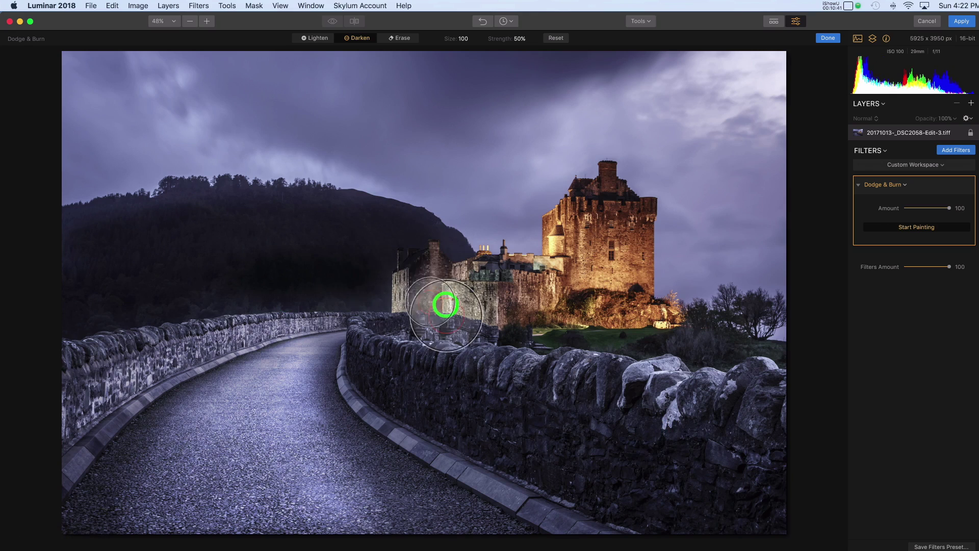
left_click(23, 276)
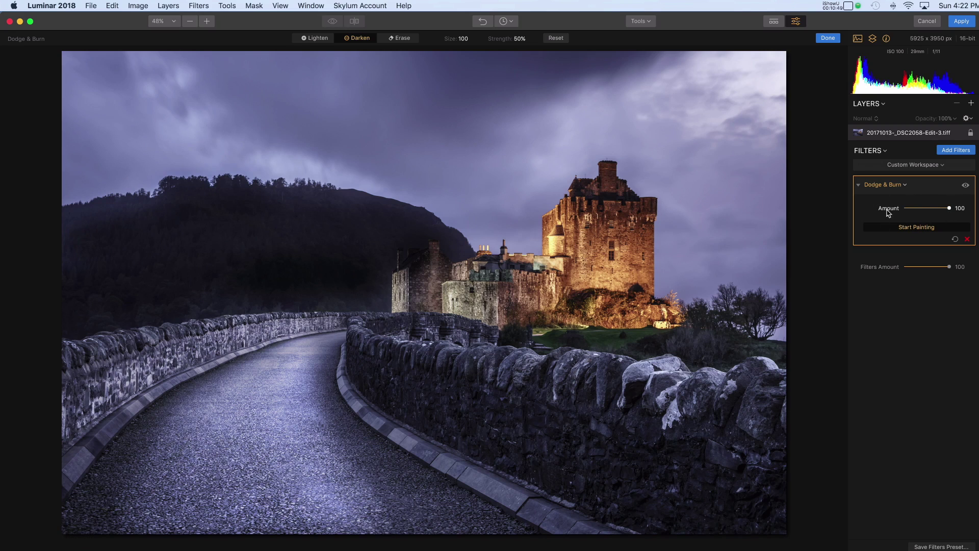
- Set the Dodge & Burn filter's Amount to 48 and compare the photo with the filter off and on
left_click_drag(950, 209, 936, 211)
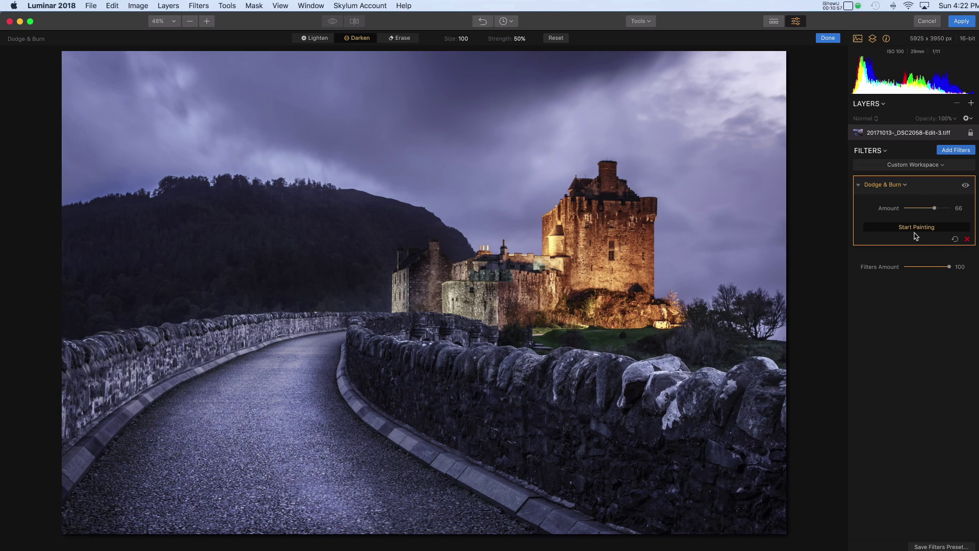
mouse_move(934, 209)
left_mouse_down()
mouse_move(924, 210)
mouse_move(928, 232)
left_mouse_up()
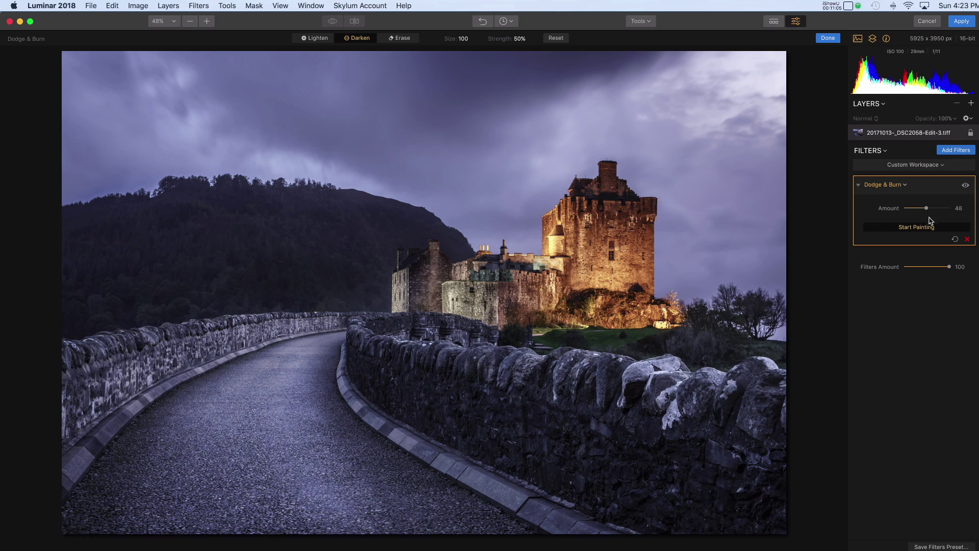
left_click(965, 187)
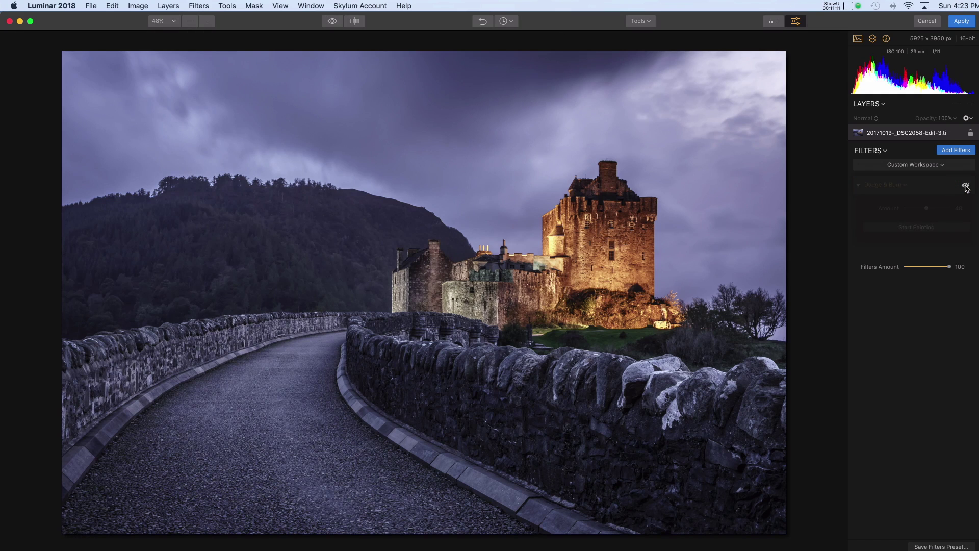
left_click(966, 187)
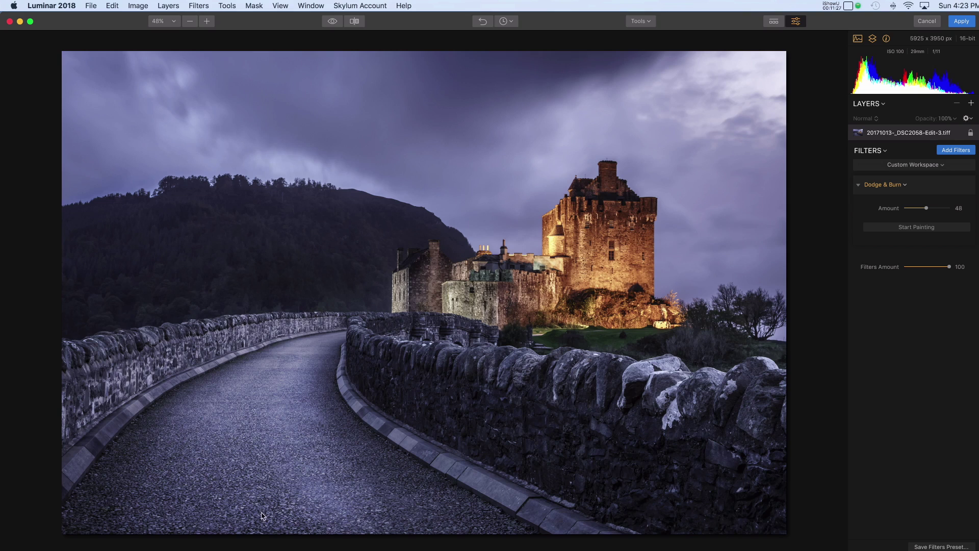
- Switch to Lightroom, close the Adjustment Brush and inspect the road at 1:1 zoom
mouse_move(976, 391)
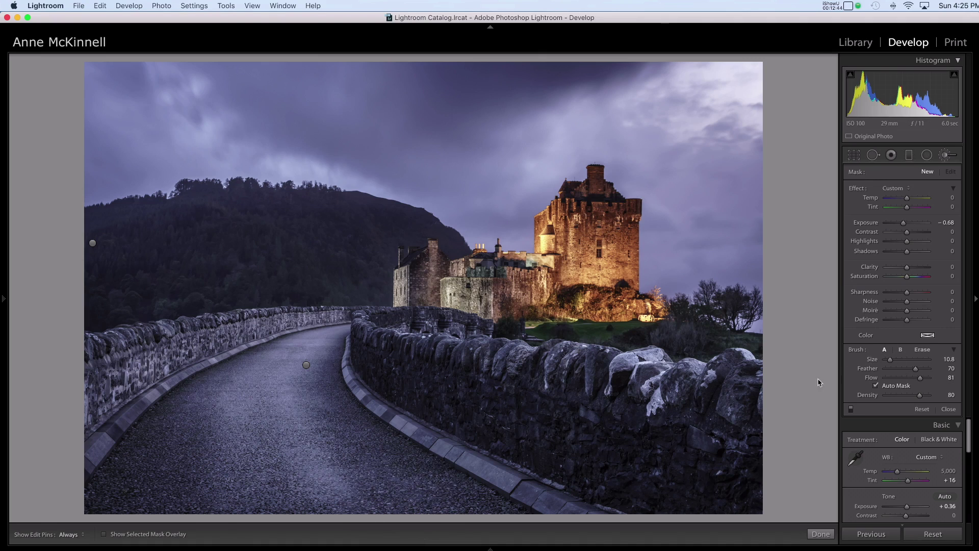
left_click(948, 410)
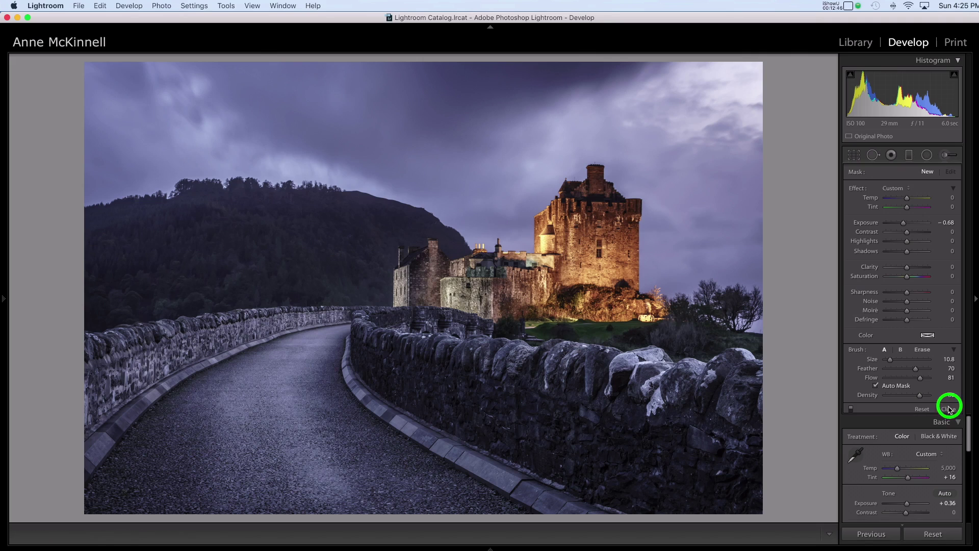
left_click(4, 296)
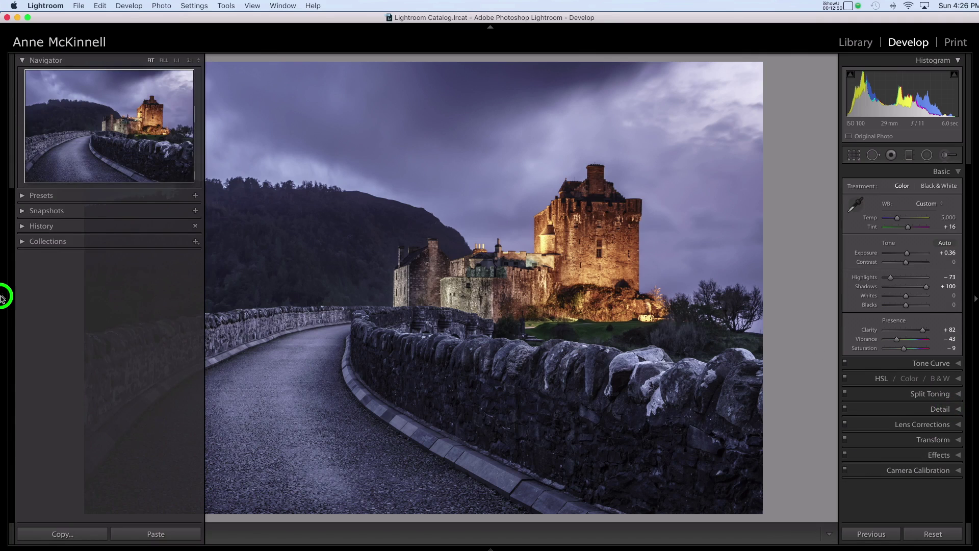
left_click(176, 64)
left_click_drag(132, 116, 74, 158)
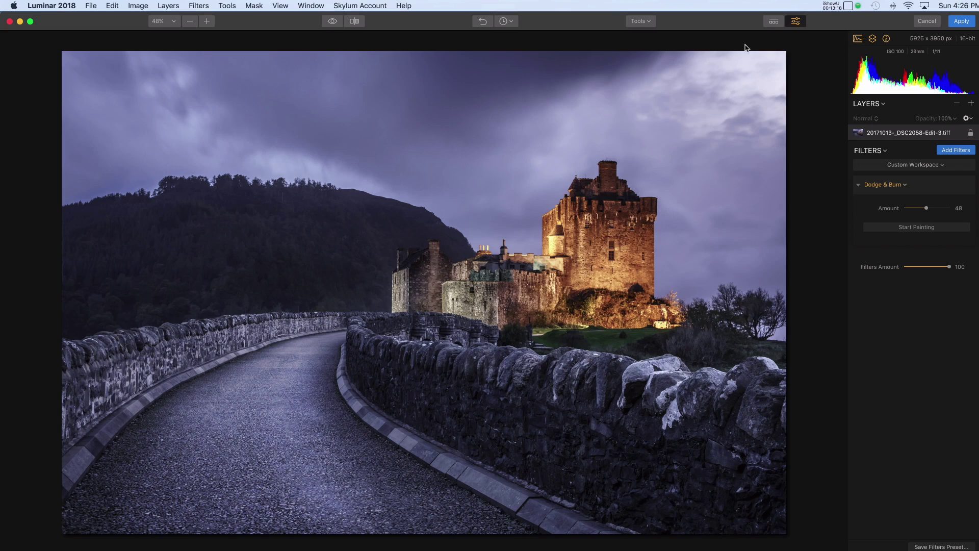
- Switch to Luminar 2018 and inspect the same stretch of road at 100% zoom
left_click(207, 21)
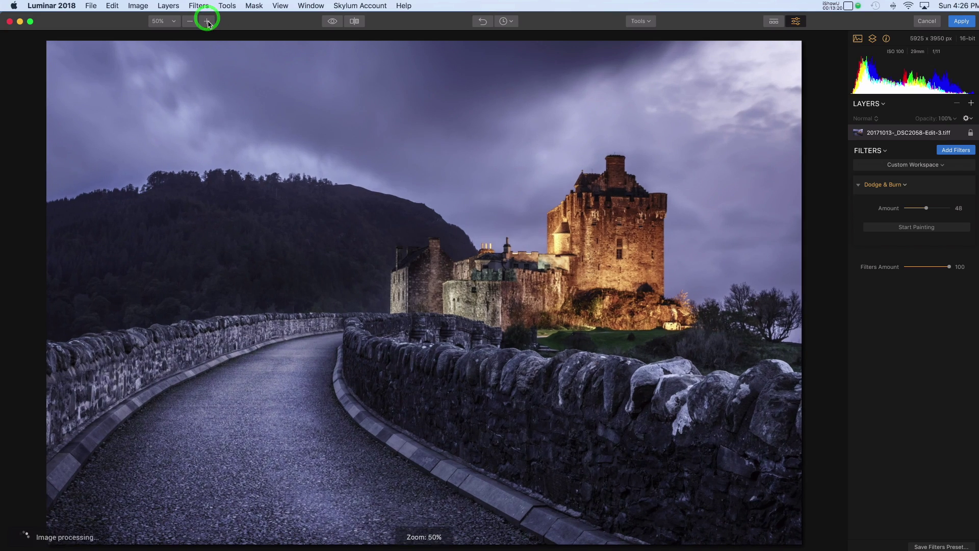
left_click(207, 21)
left_click_drag(360, 439, 728, 189)
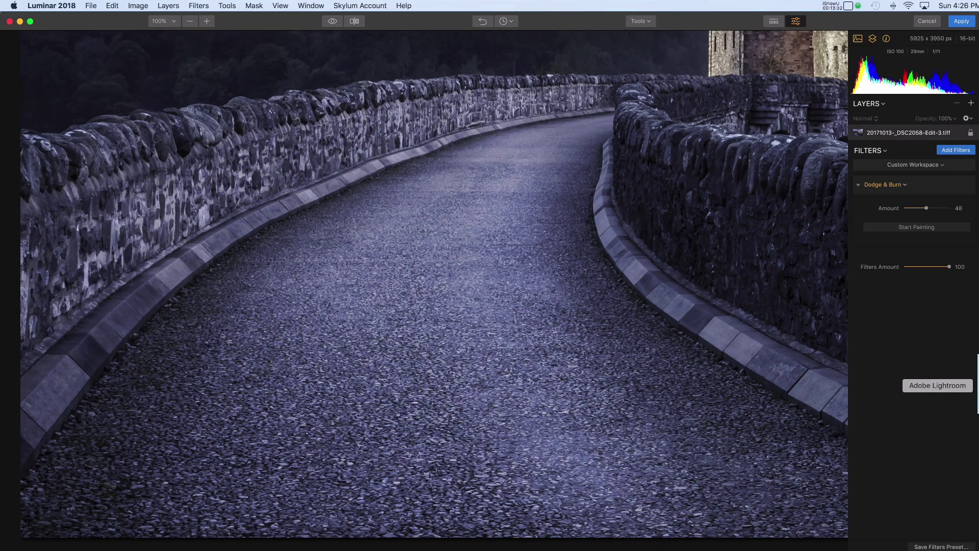
- Compare the road with the Lightroom version and return to the Luminar 2018 photo at 50% zoom
left_click(977, 384)
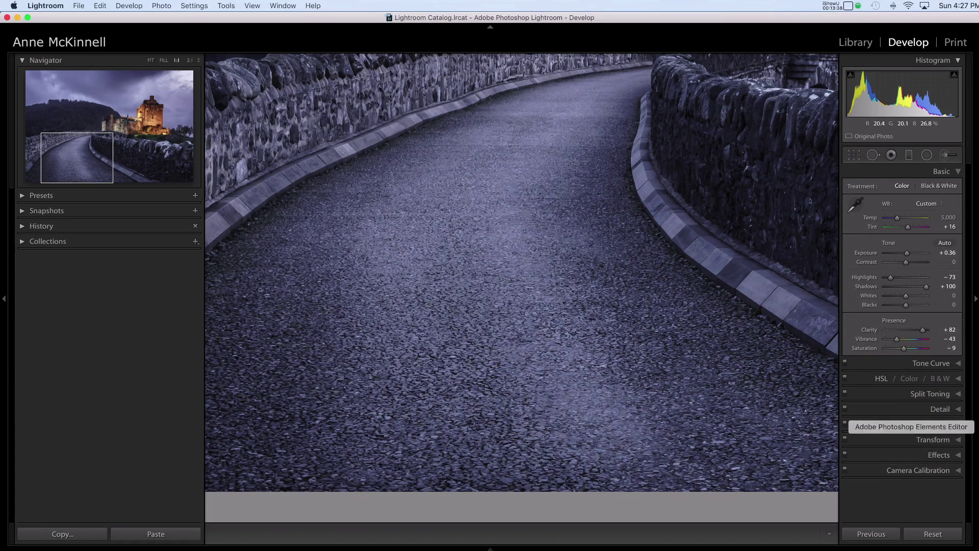
left_click(977, 461)
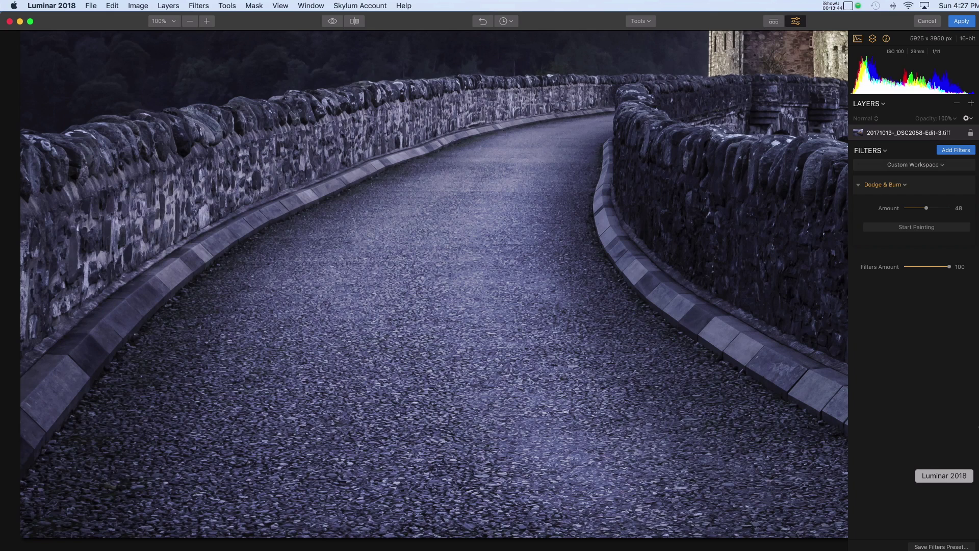
left_click(191, 21)
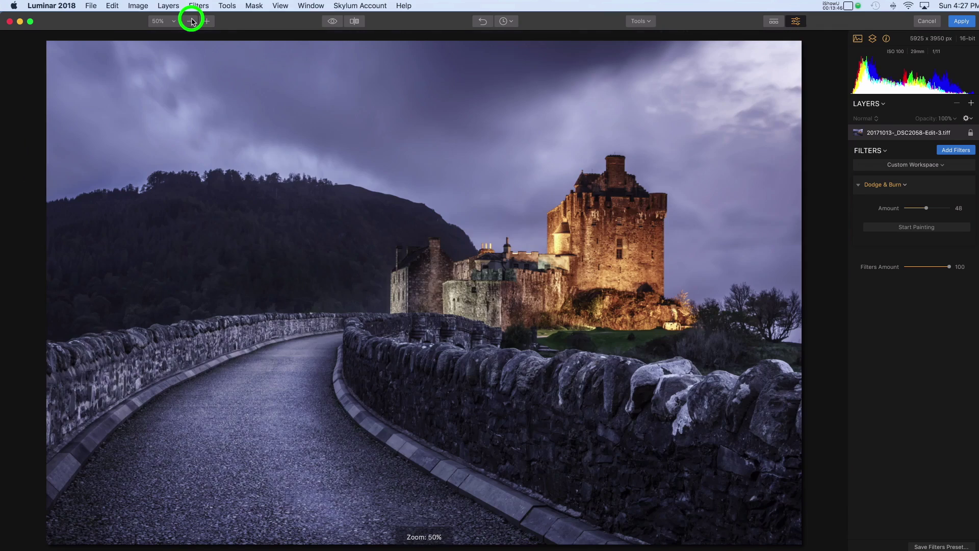